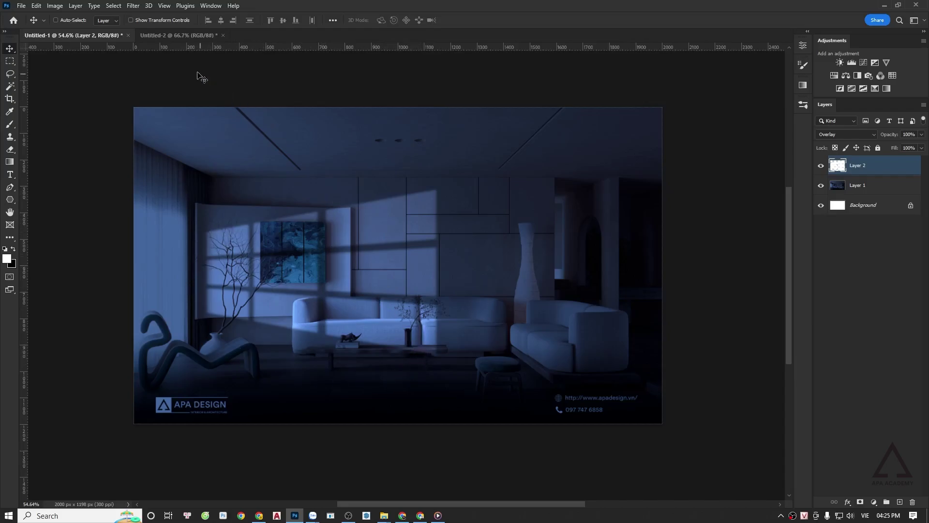
# Step: Bring the blank white Untitled-2 document to the front
pyautogui.click(183, 35)
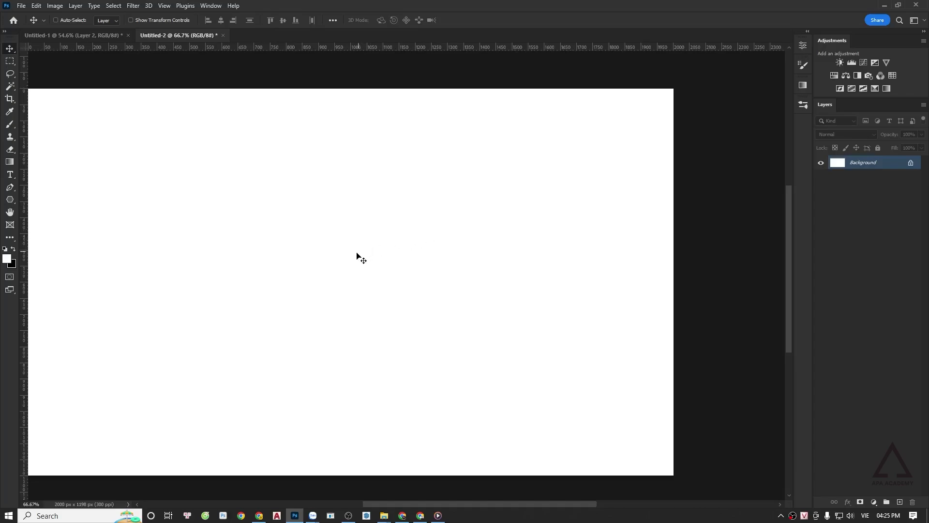
# Step: Add an empty Layer 1 above the Background and choose the Rectangular Marquee tool
pyautogui.moveTo(405, 260); pyautogui.dragTo(449, 257)
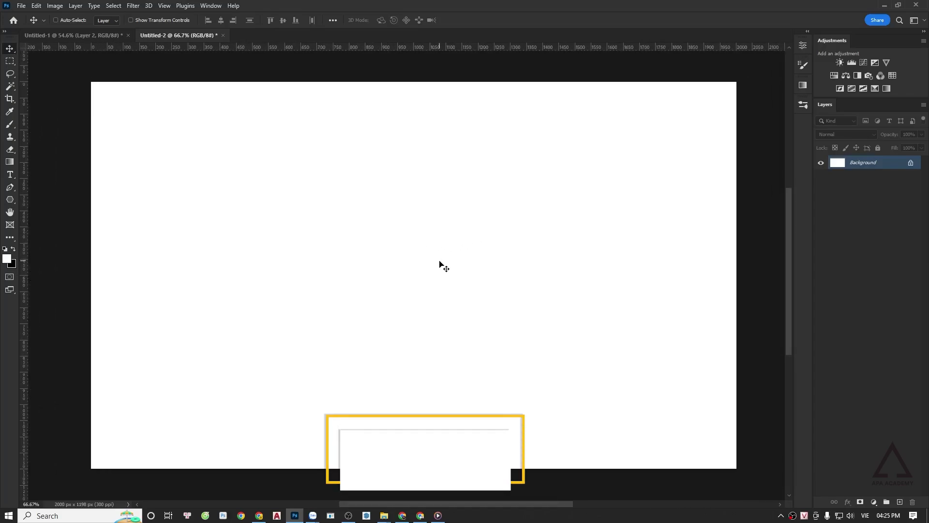
pyautogui.press('ctrl')
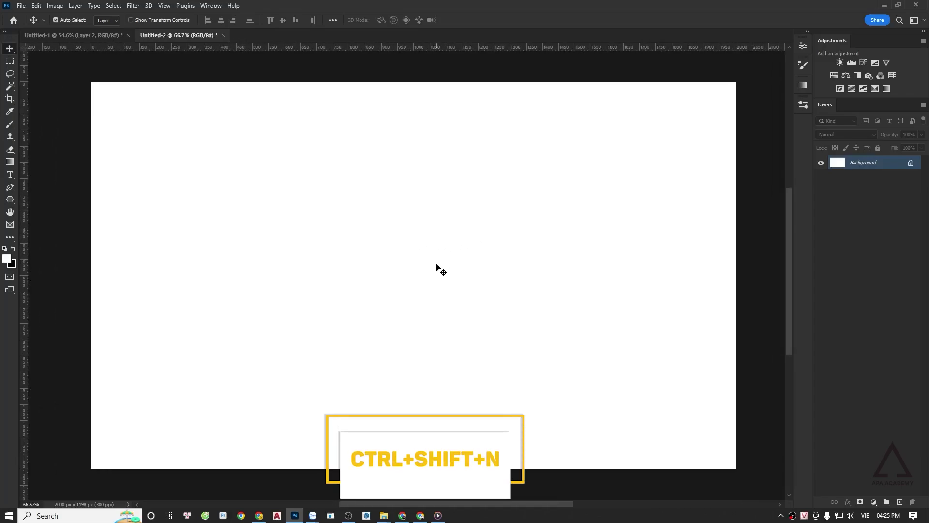
pyautogui.hotkey('ctrl', 'shift', 'n')
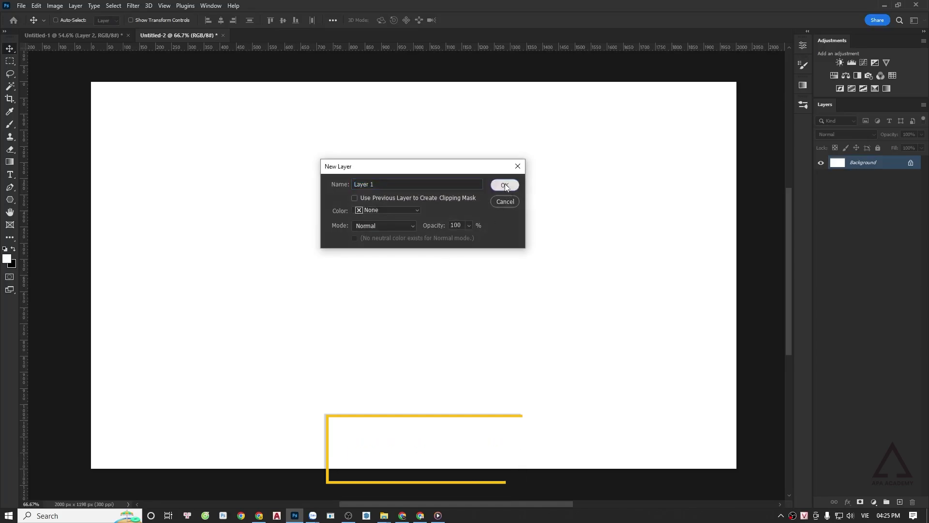
pyautogui.click(505, 186)
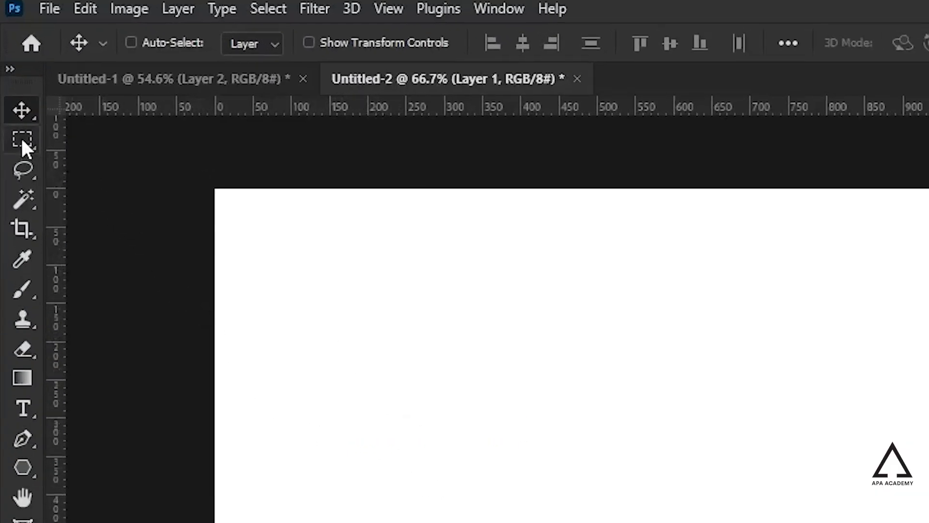
pyautogui.click(22, 141)
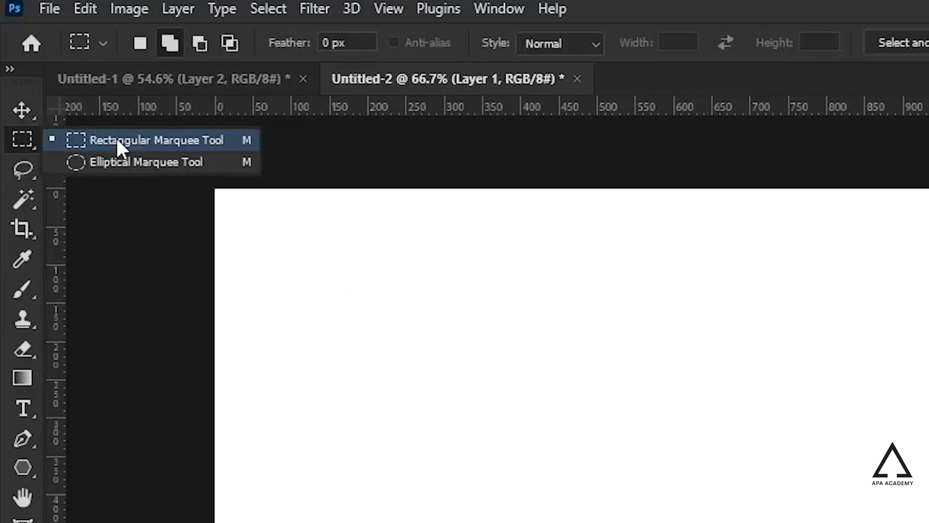
pyautogui.click(121, 141)
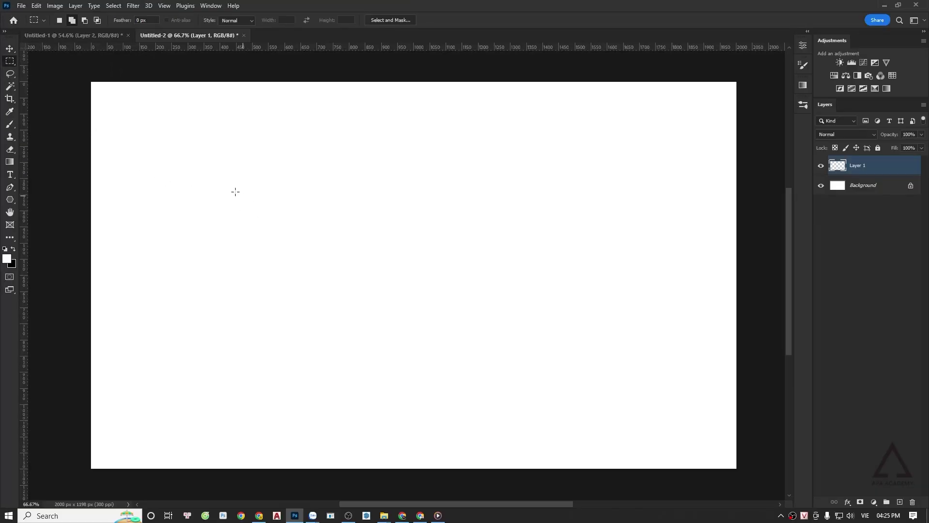
# Step: Draw a wide rectangle in the upper left and fill it solid black on Layer 1
pyautogui.moveTo(219, 192); pyautogui.dragTo(315, 225)
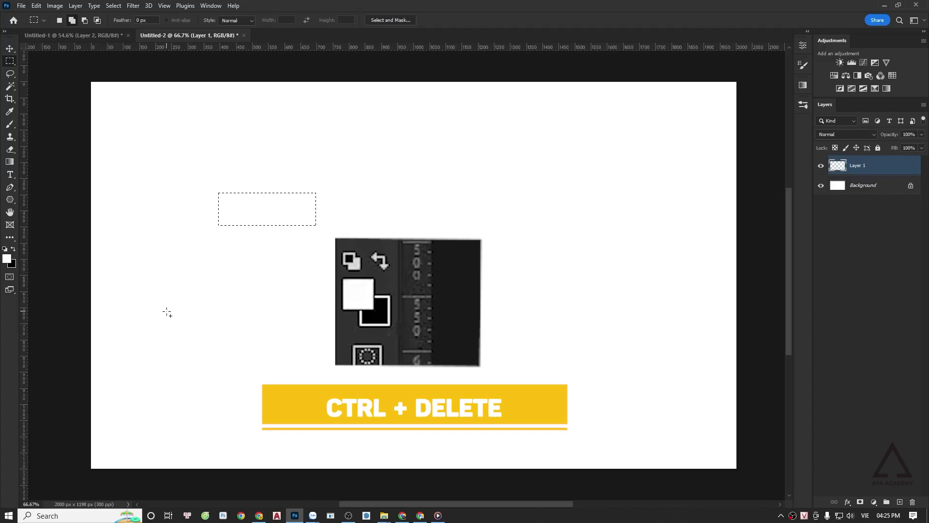
pyautogui.hotkey('ctrl', 'Delete')
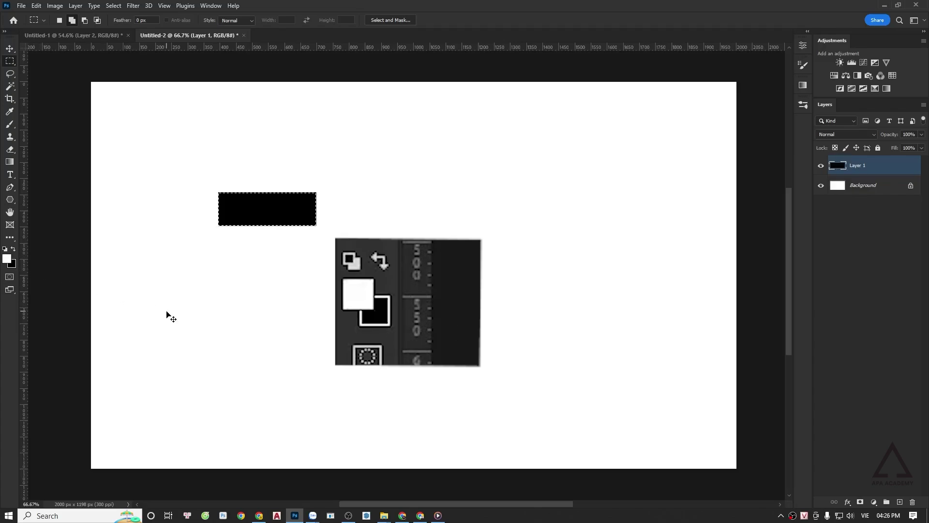
pyautogui.hotkey('ctrl', 'z')
pyautogui.press('x')
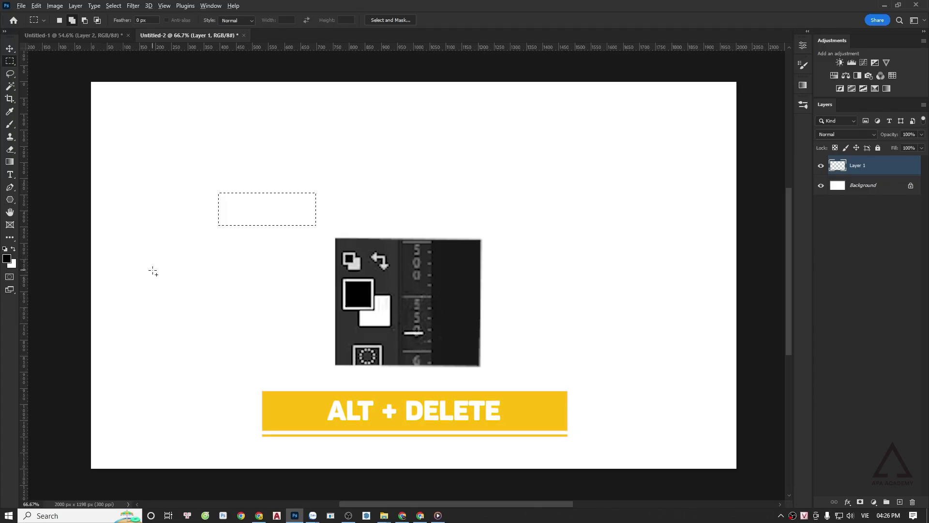
pyautogui.hotkey('alt', 'Delete')
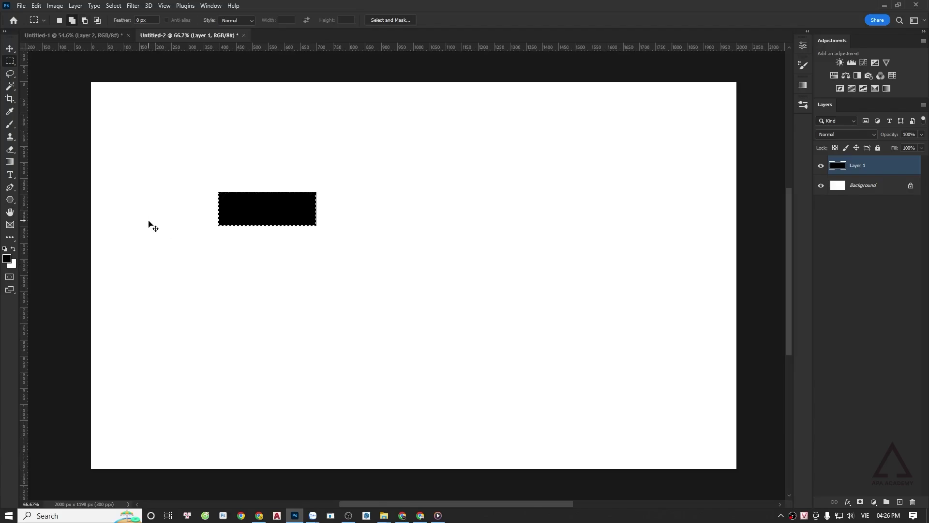
pyautogui.scroll(2, 184, 213)
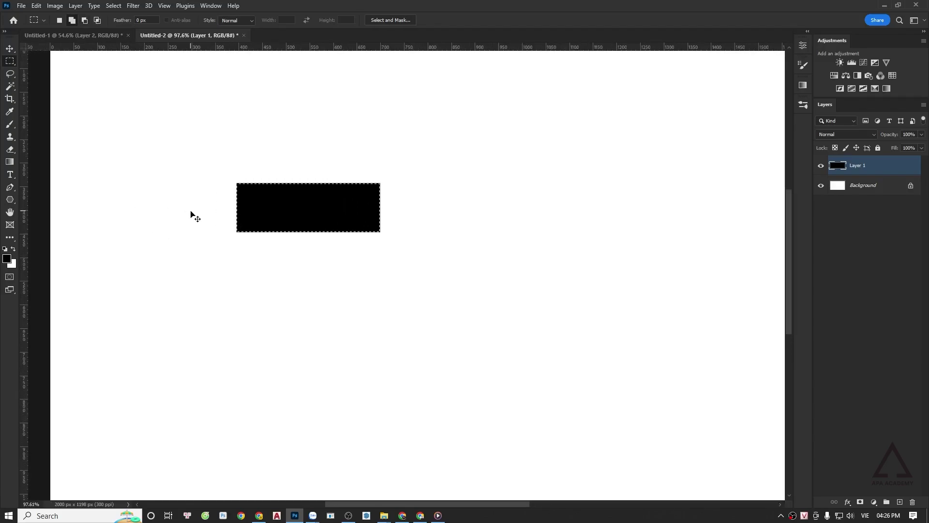
# Step: Deselect and Alt-drag two copies of the black rectangle downward into a three-bar column
pyautogui.hotkey('ctrl', 'd')
pyautogui.press('v')
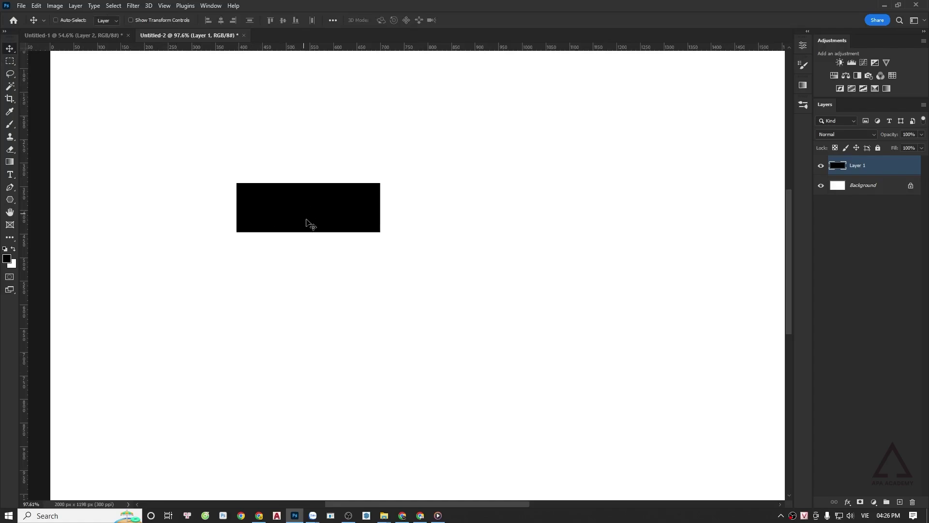
pyautogui.moveTo(360, 237)
pyautogui.mouseDown()
pyautogui.moveTo(377, 225)
pyautogui.moveTo(434, 238)
pyautogui.mouseUp()
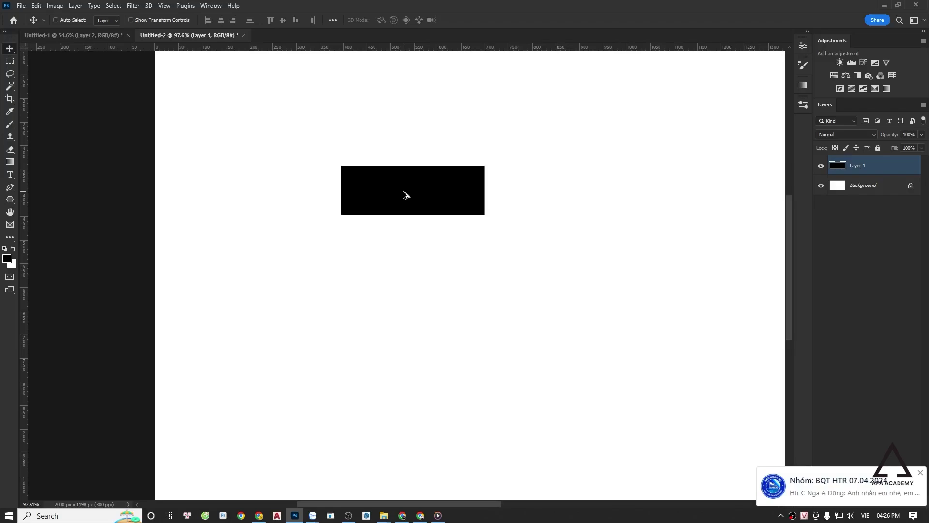
pyautogui.moveTo(405, 194); pyautogui.dragTo(405, 249)
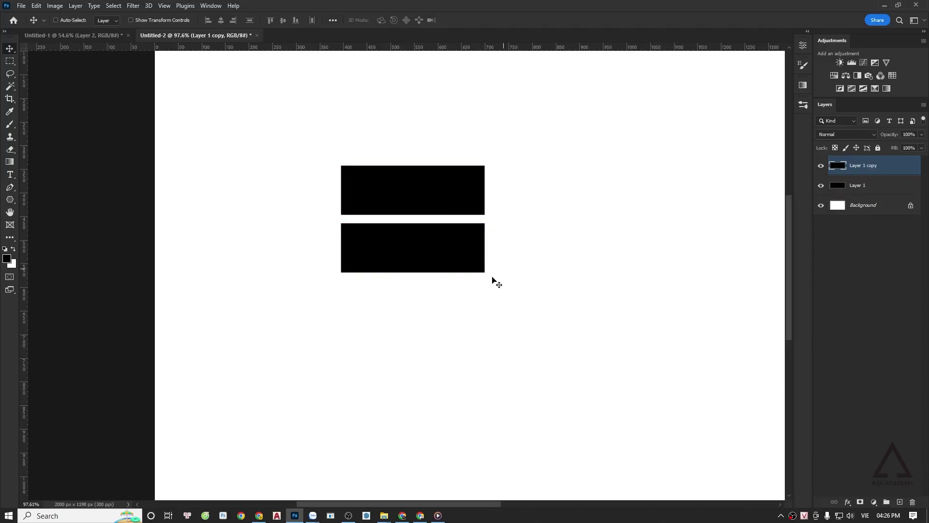
pyautogui.moveTo(468, 313); pyautogui.dragTo(416, 263)
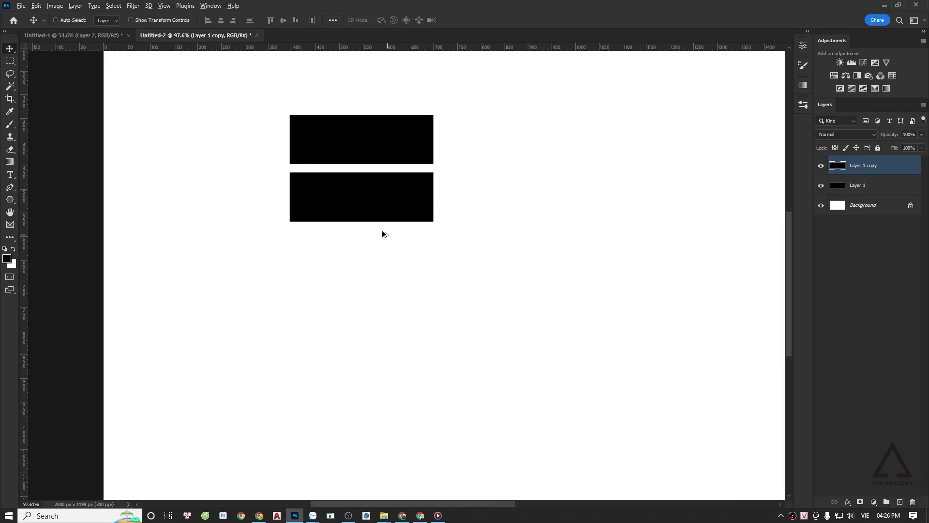
pyautogui.moveTo(346, 199); pyautogui.dragTo(346, 256)
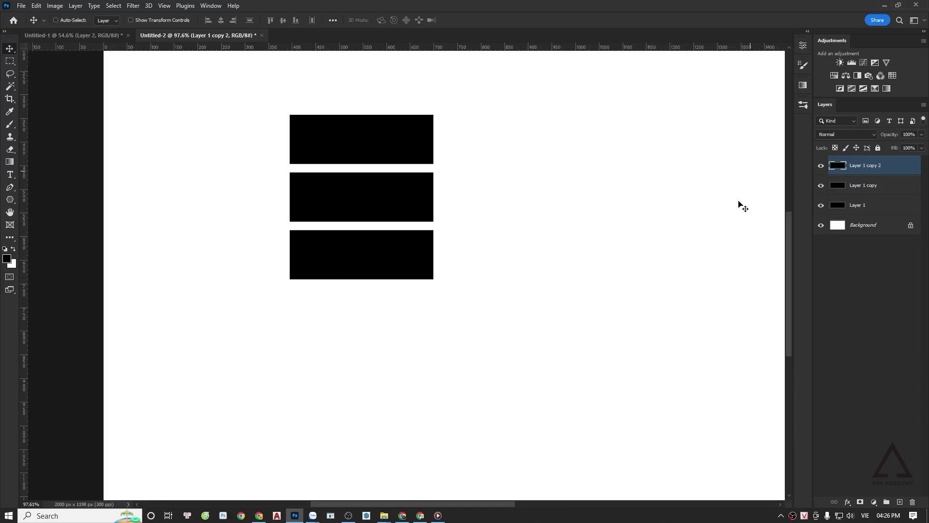
# Step: Select the three rectangle layers together in the Layers panel
pyautogui.keyDown('shift'); pyautogui.click(897, 189); pyautogui.keyUp('shift')
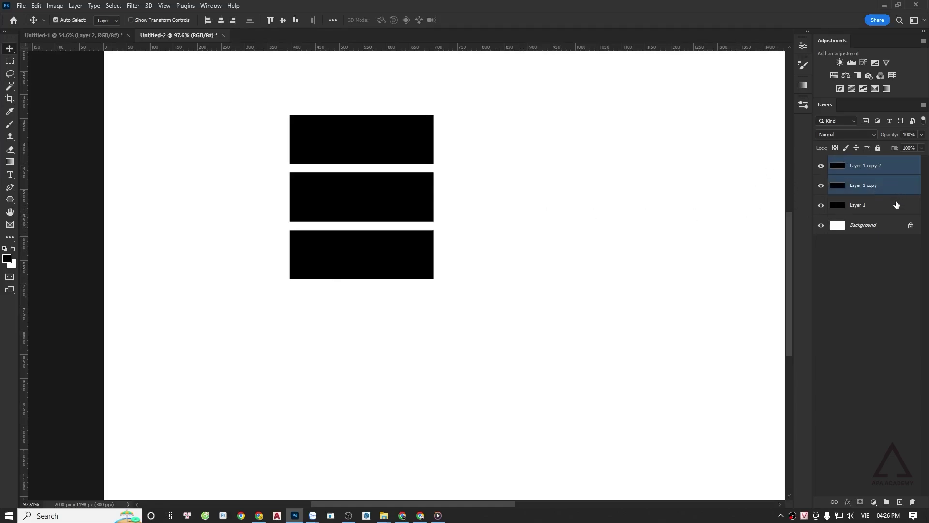
pyautogui.keyDown('shift'); pyautogui.click(896, 206); pyautogui.keyUp('shift')
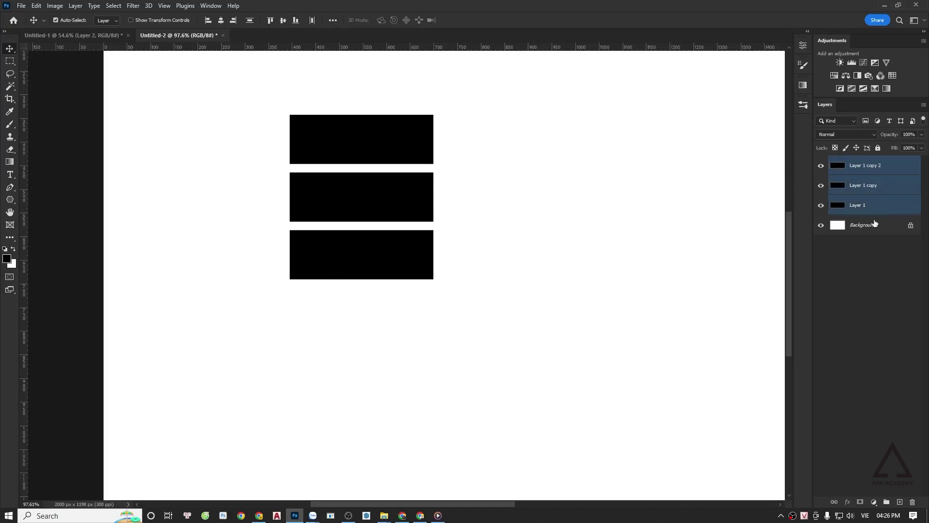
pyautogui.click(898, 167)
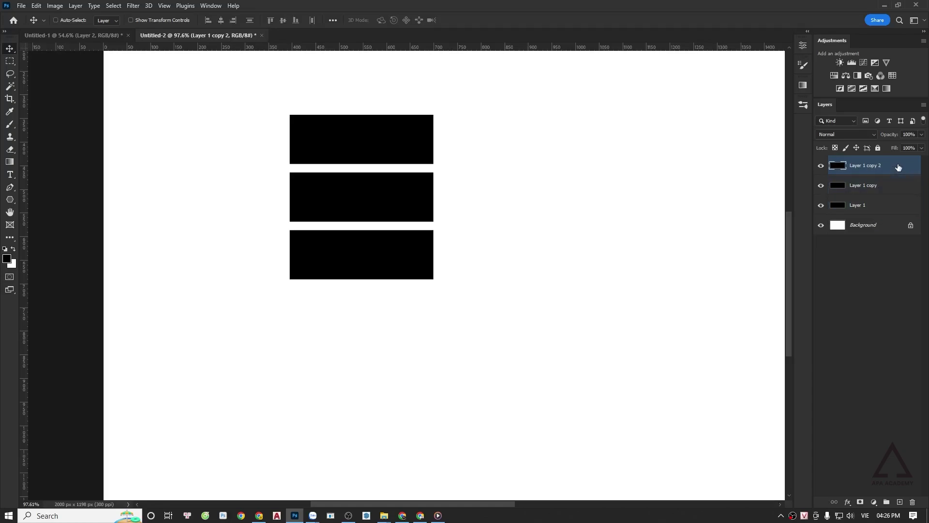
pyautogui.keyDown('shift'); pyautogui.click(896, 208); pyautogui.keyUp('shift')
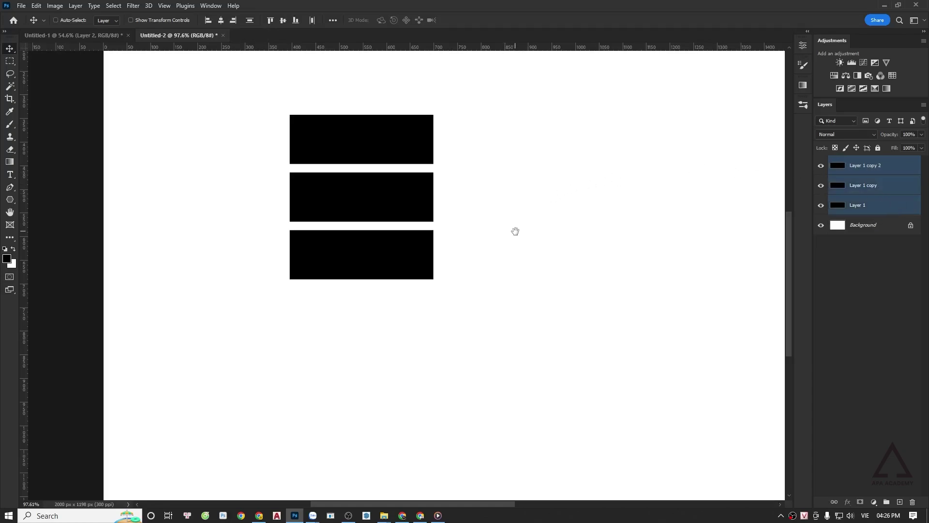
# Step: Copy the column twice to the right and select all nine rectangle layers
pyautogui.moveTo(514, 230); pyautogui.dragTo(407, 255)
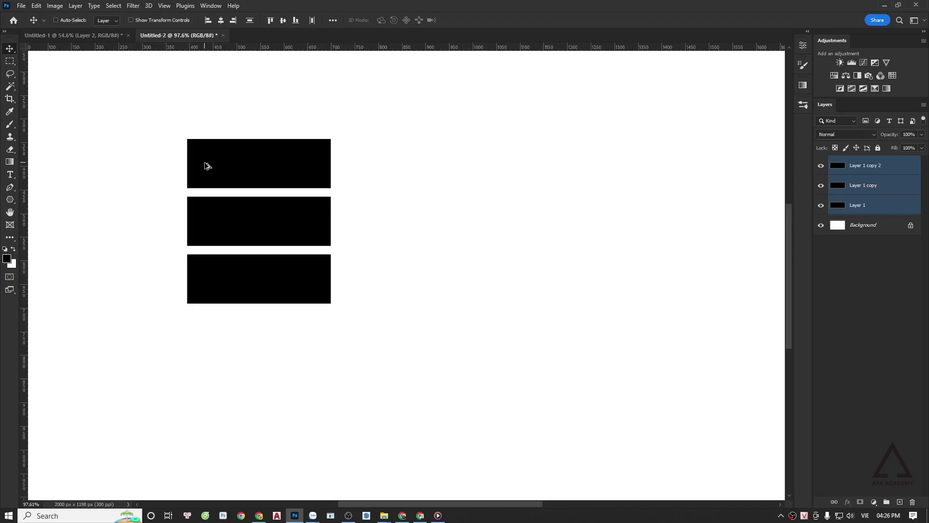
pyautogui.moveTo(208, 166)
pyautogui.mouseDown()
pyautogui.moveTo(390, 213)
pyautogui.moveTo(363, 184)
pyautogui.moveTo(468, 184)
pyautogui.moveTo(359, 187)
pyautogui.mouseUp()
pyautogui.moveTo(421, 230); pyautogui.dragTo(297, 239)
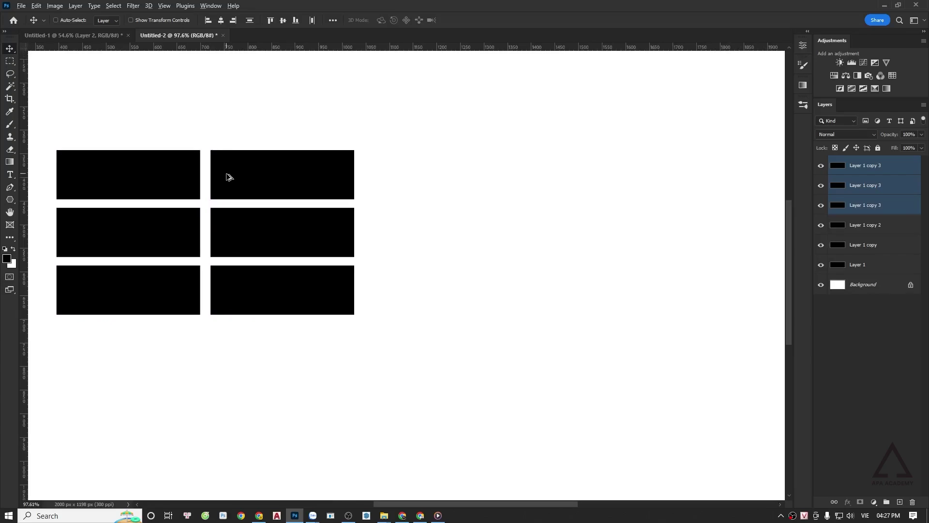
pyautogui.moveTo(233, 176); pyautogui.dragTo(384, 175)
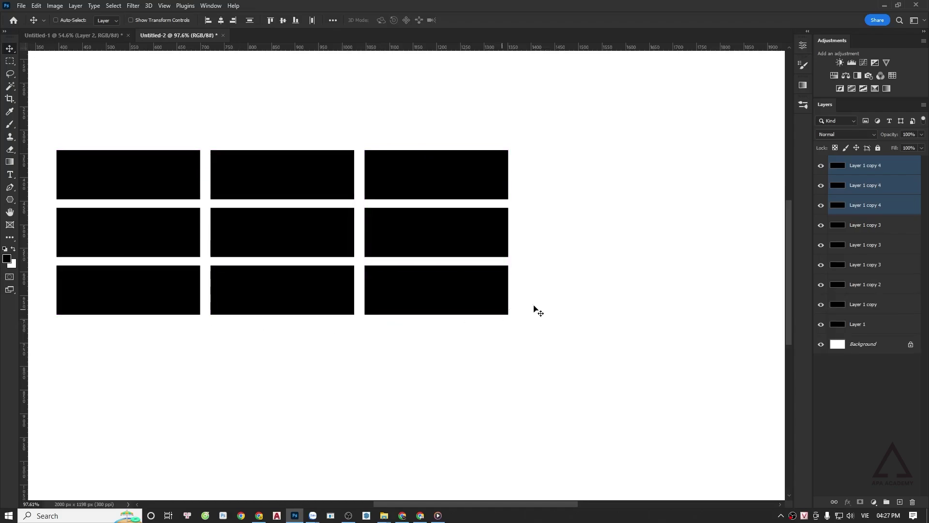
pyautogui.click(897, 168)
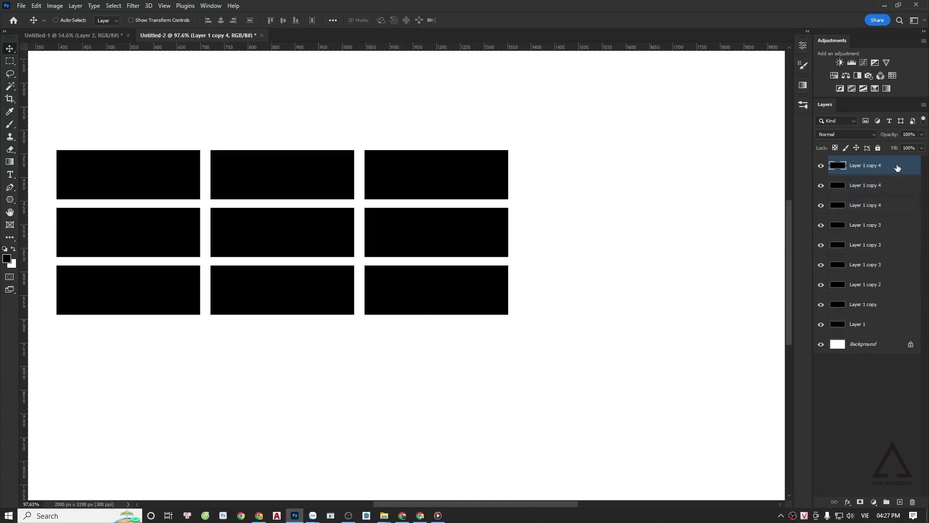
pyautogui.keyDown('shift'); pyautogui.click(889, 328); pyautogui.keyUp('shift')
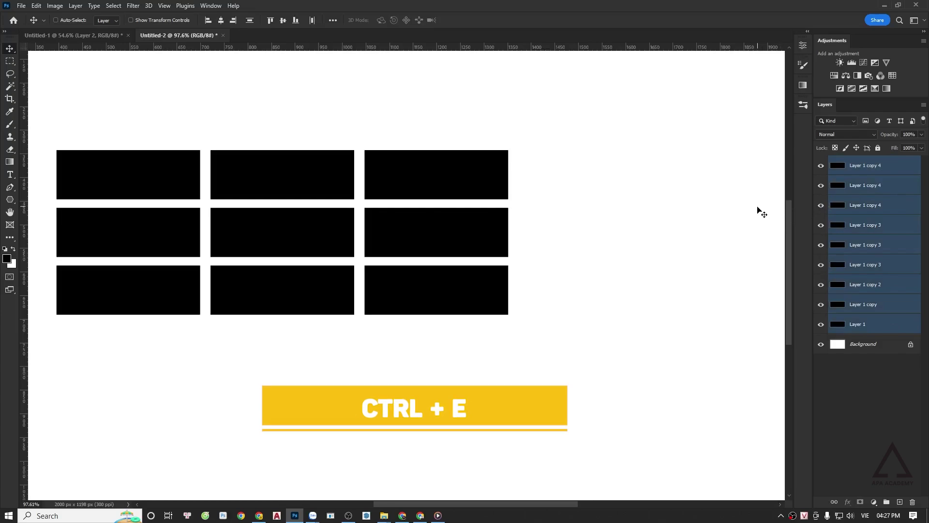
# Step: Merge the nine rectangle layers into a single layer
pyautogui.press('ctrl')
pyautogui.hotkey('ctrl', 'e')
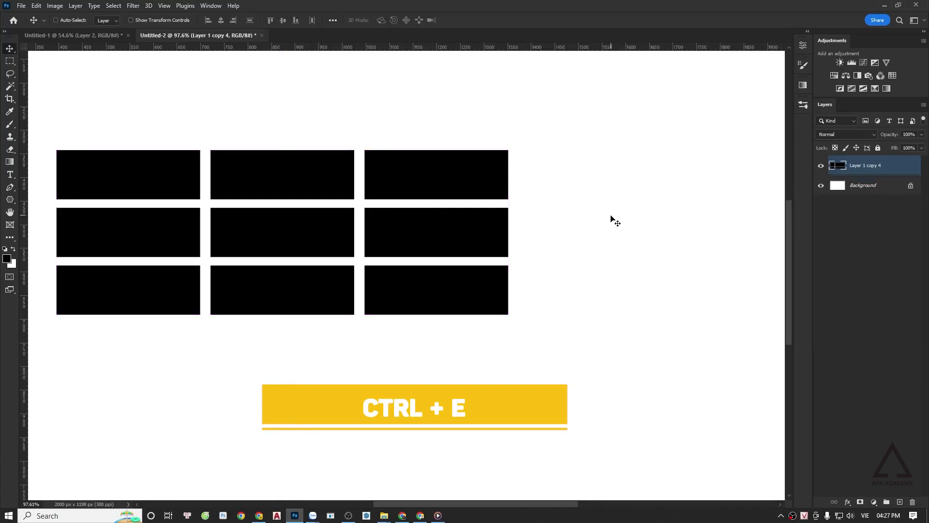
pyautogui.scroll(-2, 493, 207)
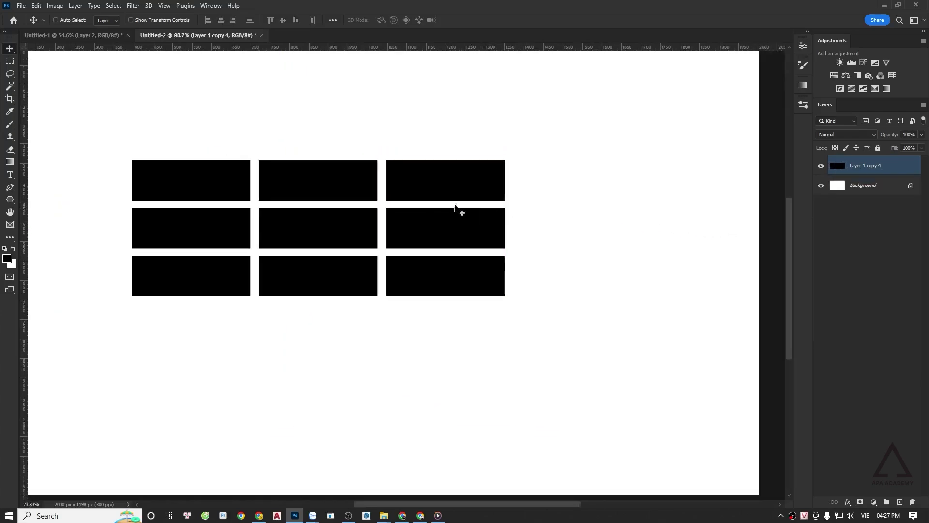
pyautogui.scroll(-2, 456, 207)
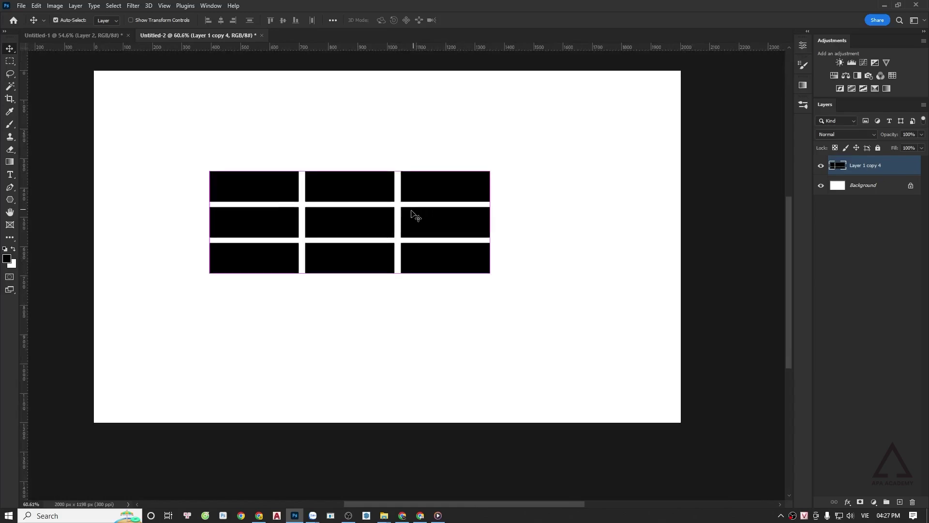
# Step: Transform the merged grid into perspective with a taller right side and apply it
pyautogui.hotkey('ctrl', 't')
pyautogui.scroll(1, 406, 216)
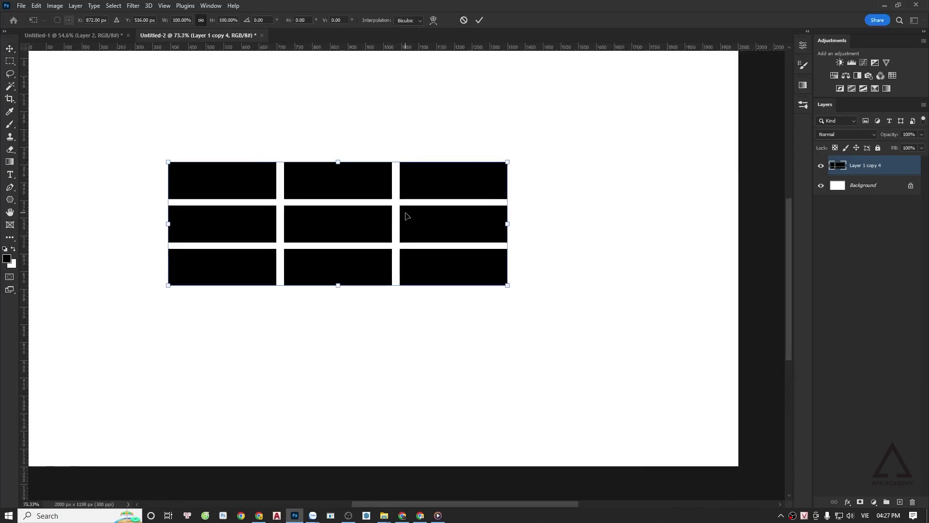
pyautogui.scroll(1, 408, 219)
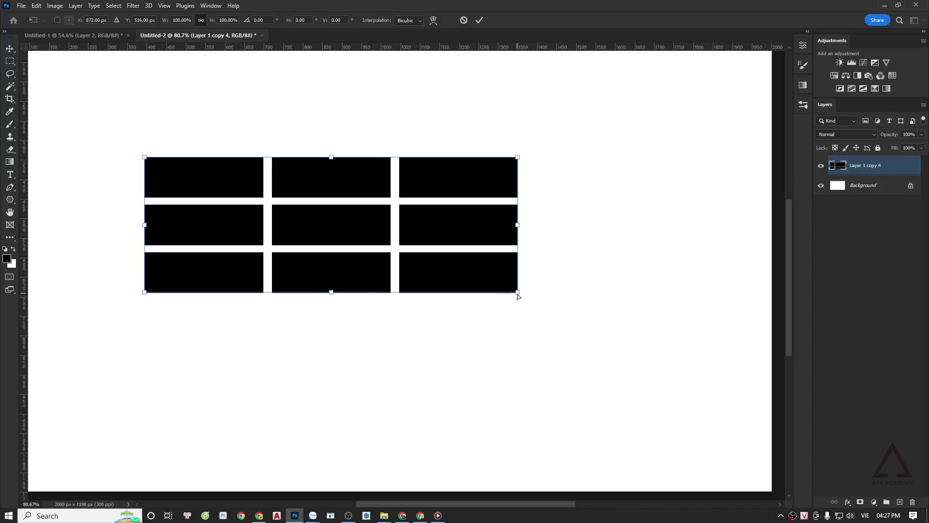
pyautogui.moveTo(517, 293)
pyautogui.mouseDown()
pyautogui.moveTo(517, 403)
pyautogui.moveTo(521, 378)
pyautogui.mouseUp()
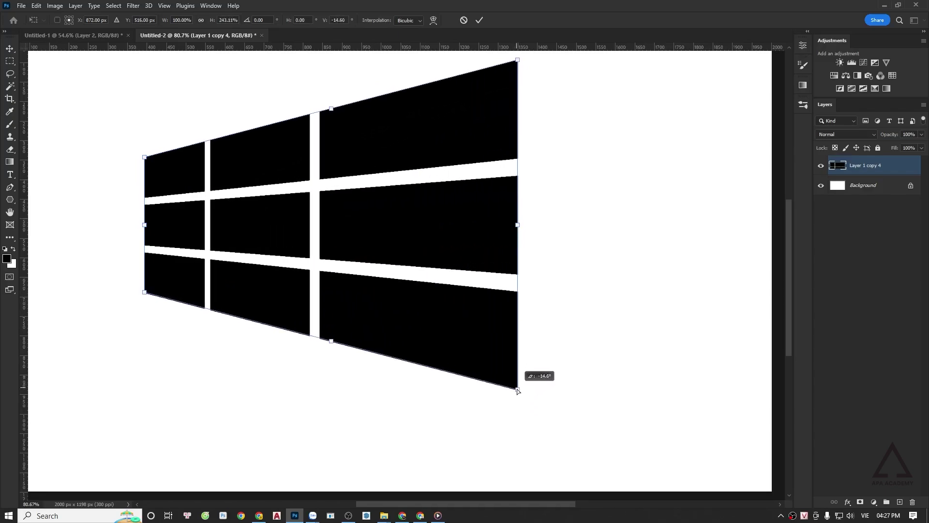
pyautogui.moveTo(521, 378); pyautogui.dragTo(517, 390)
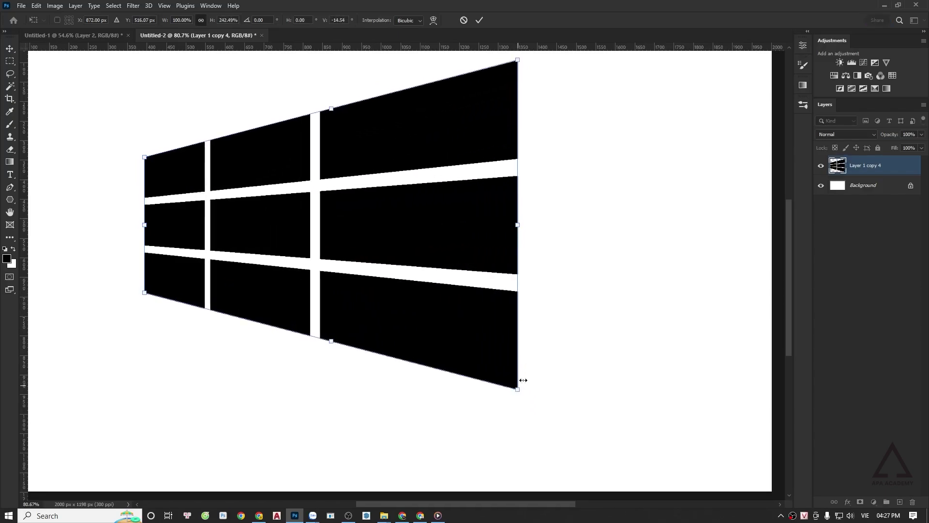
pyautogui.scroll(-3, 550, 287)
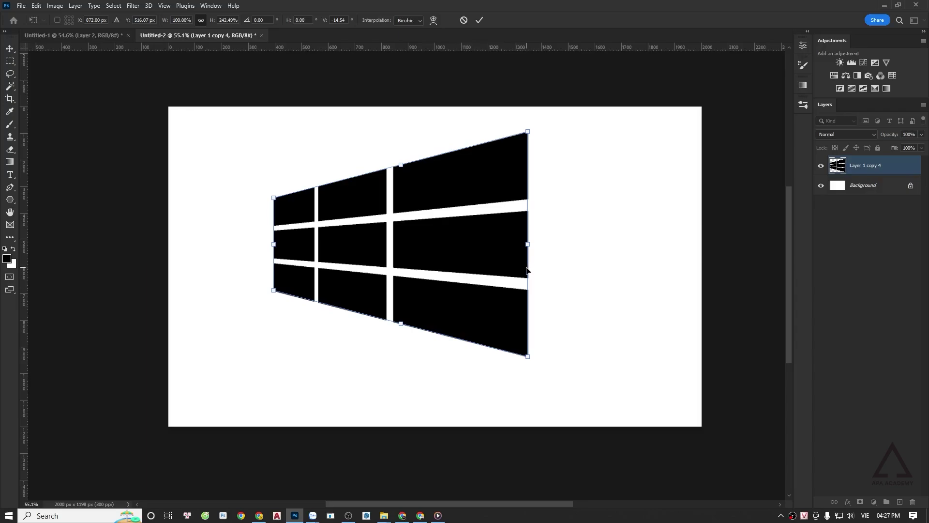
pyautogui.press('Return')
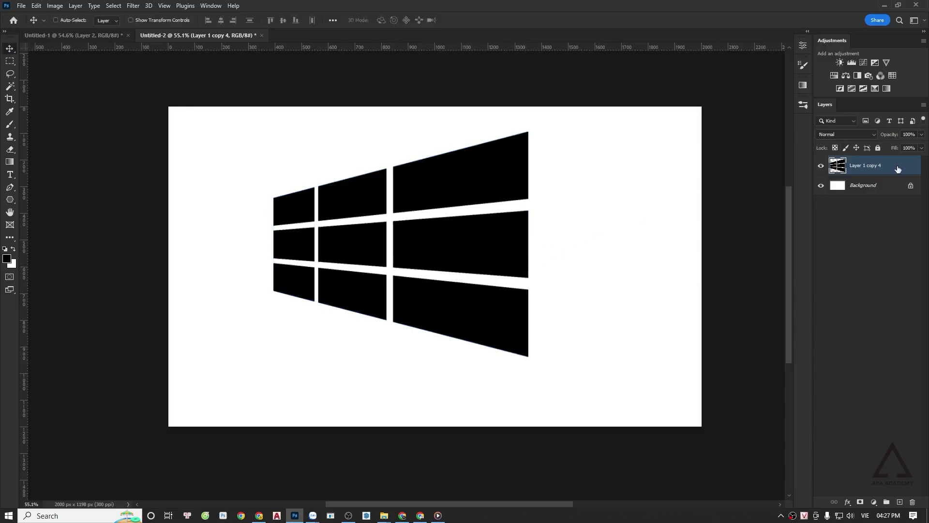
# Step: Convert the window-grid layer to a smart object and apply a Gaussian Blur of about 7 px
pyautogui.rightClick(897, 169)
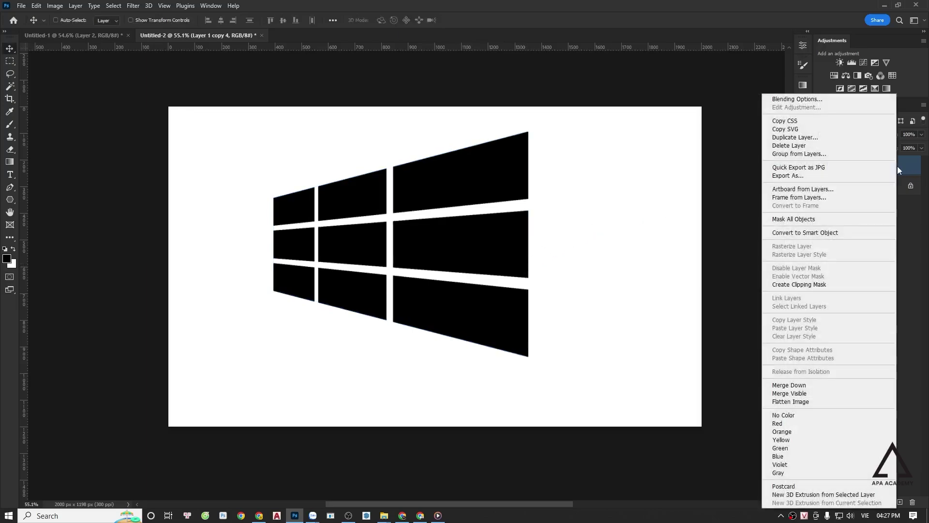
pyautogui.click(852, 234)
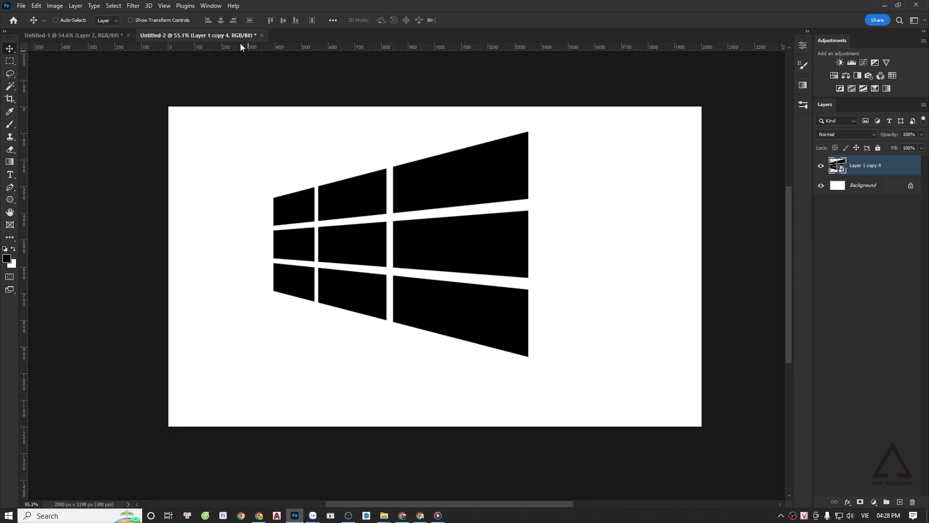
pyautogui.click(134, 6)
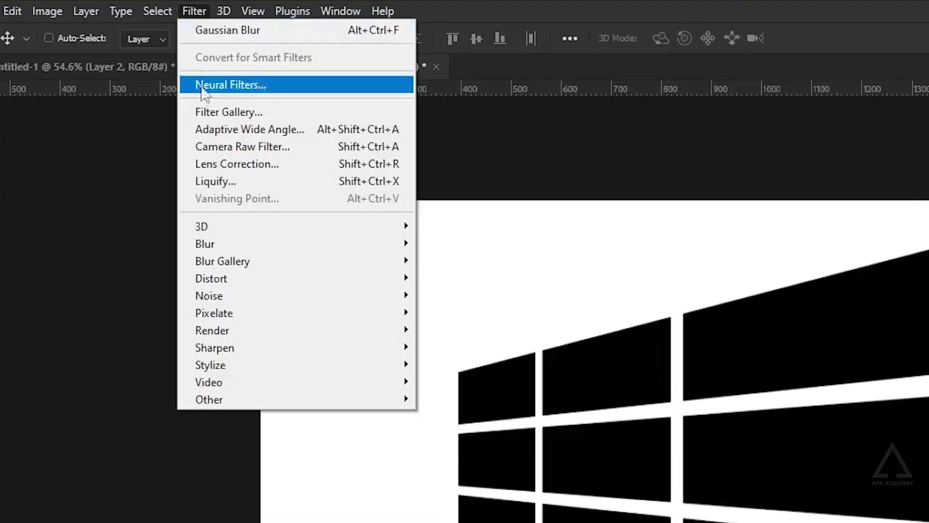
pyautogui.moveTo(204, 244)
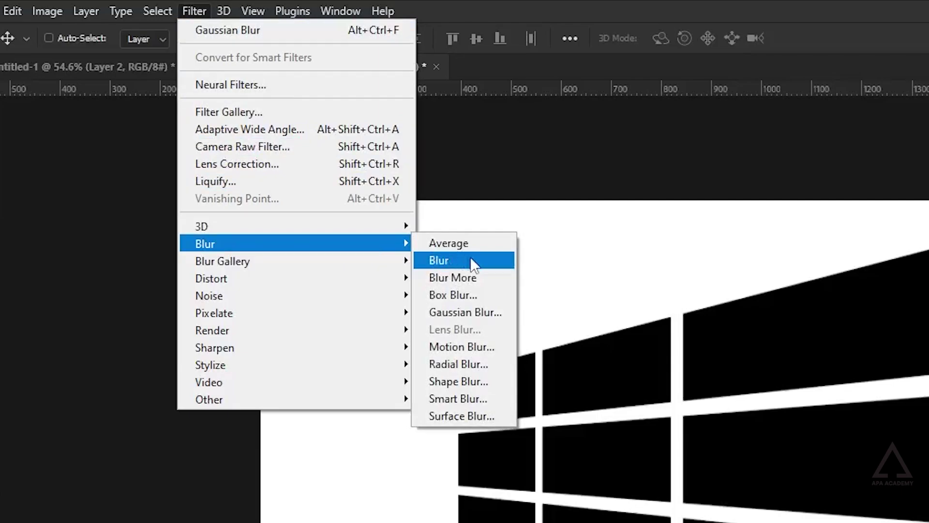
pyautogui.click(477, 312)
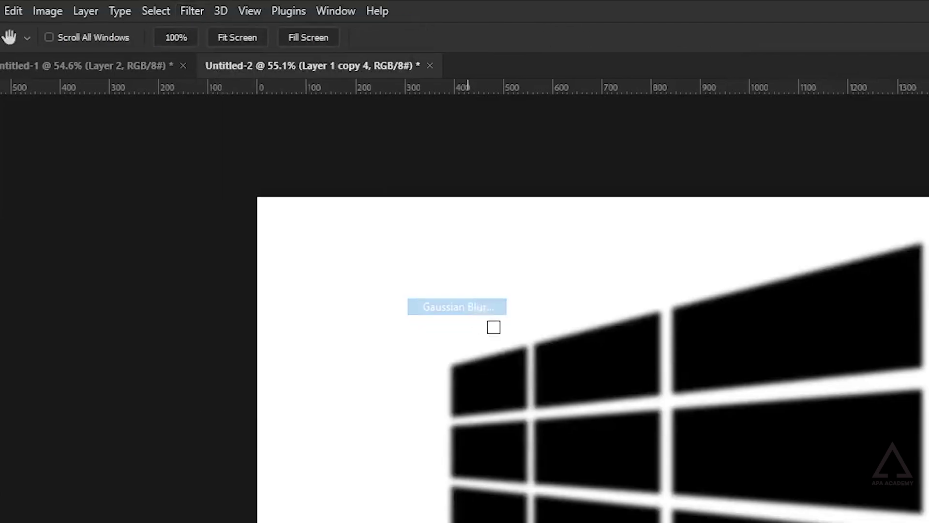
pyautogui.click(921, 473)
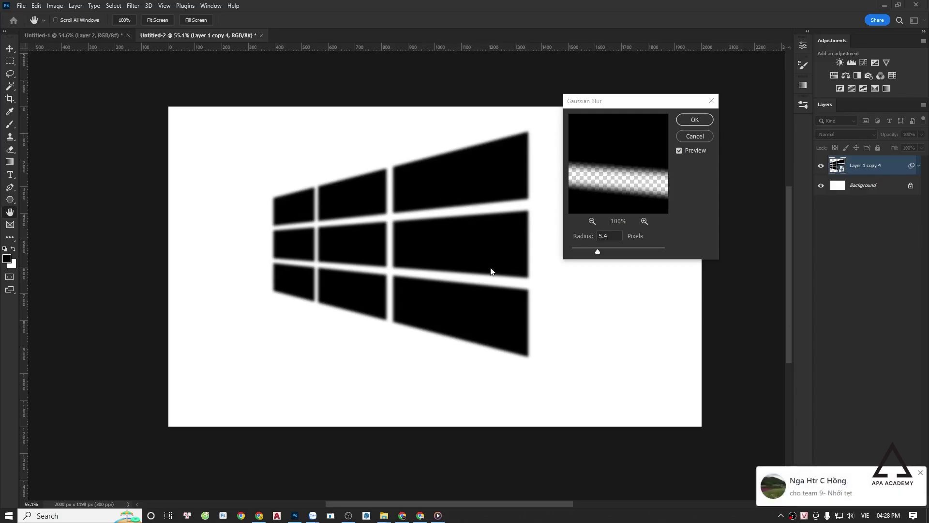
pyautogui.click(921, 473)
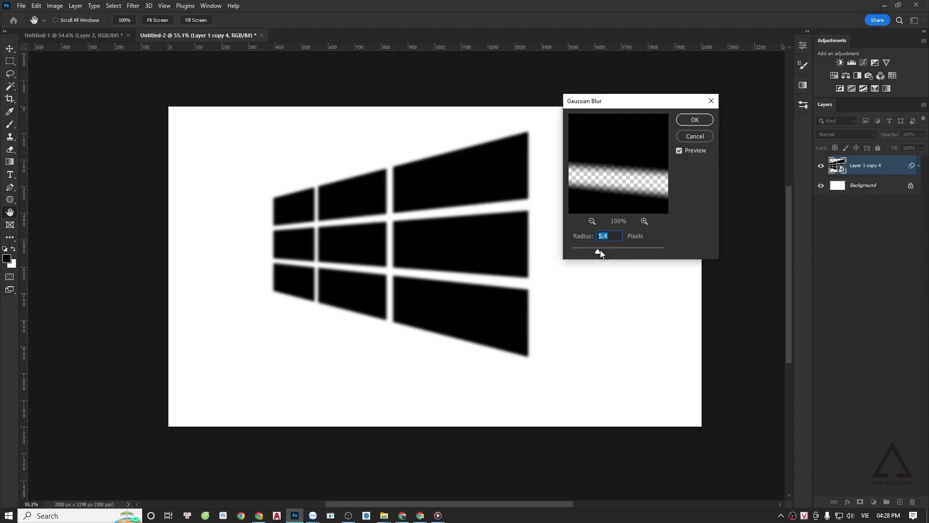
pyautogui.moveTo(600, 252); pyautogui.dragTo(602, 254)
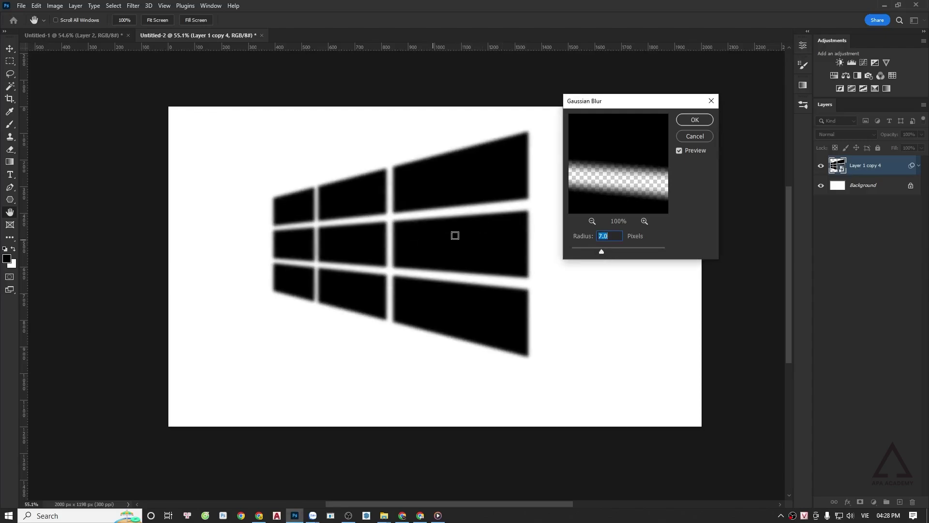
pyautogui.click(706, 122)
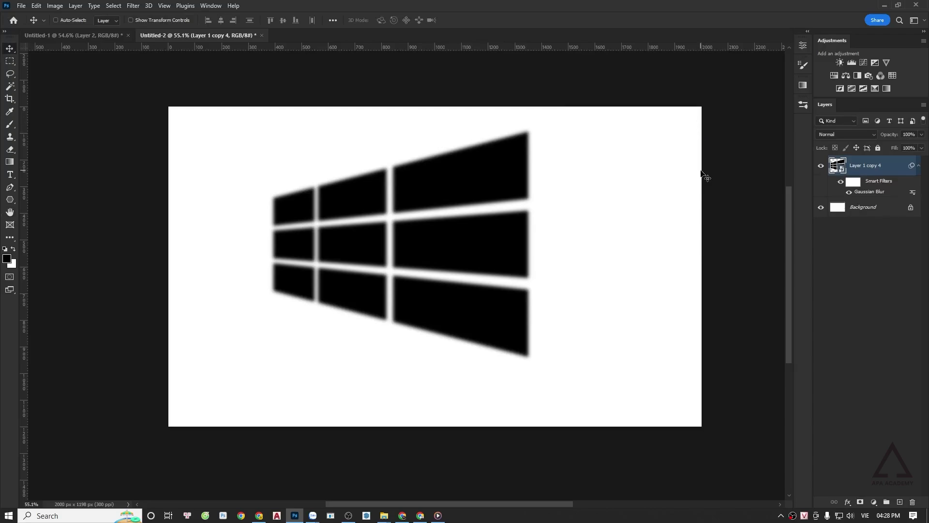
# Step: Hide the Background, save the grid as brush preset 'anh sang', and paint with white
pyautogui.click(821, 210)
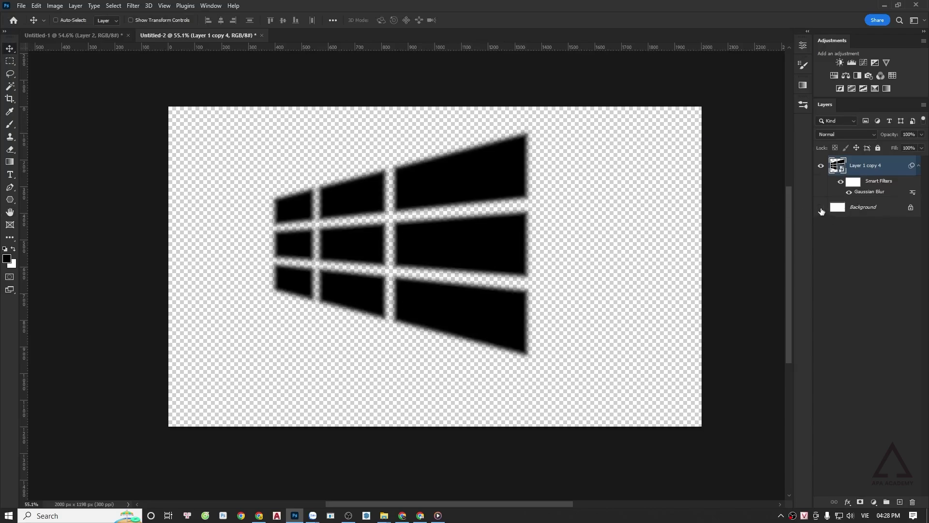
pyautogui.click(34, 6)
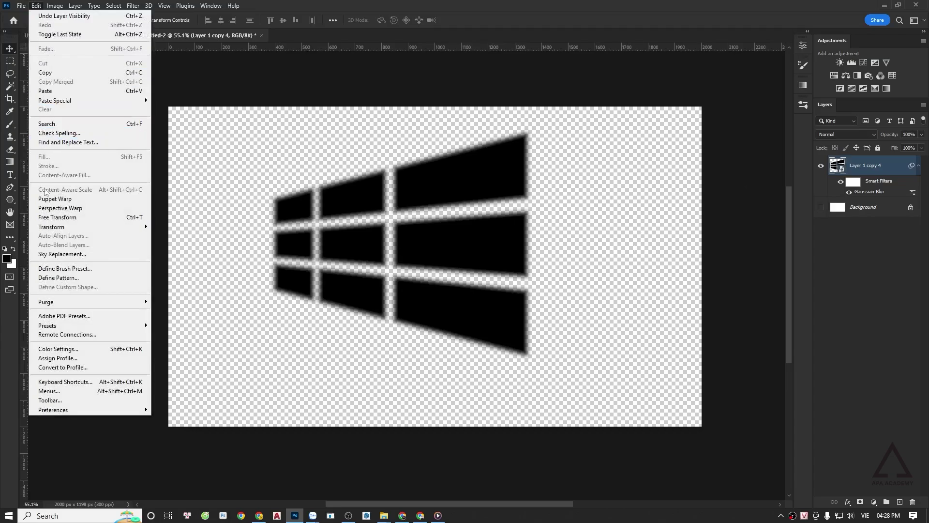
pyautogui.click(62, 269)
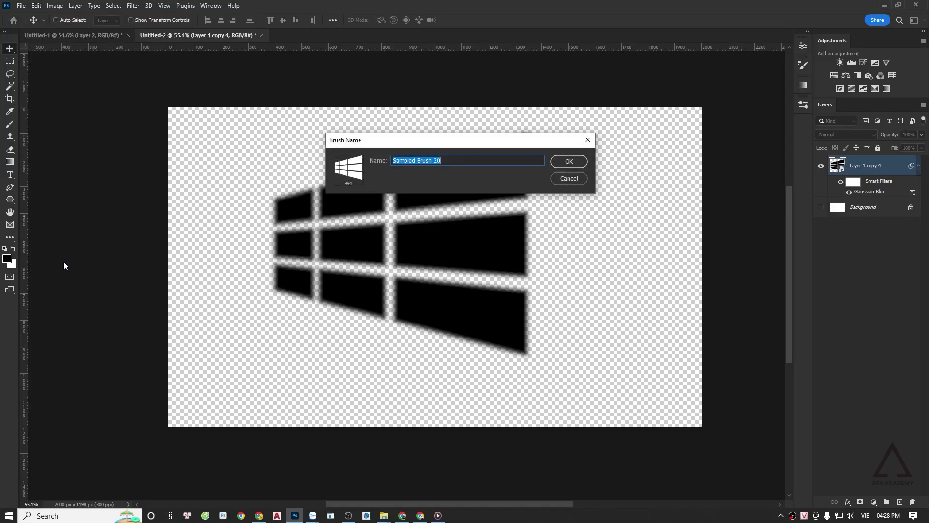
pyautogui.write('anh')
pyautogui.click(562, 163)
pyautogui.press('b')
pyautogui.press('x')
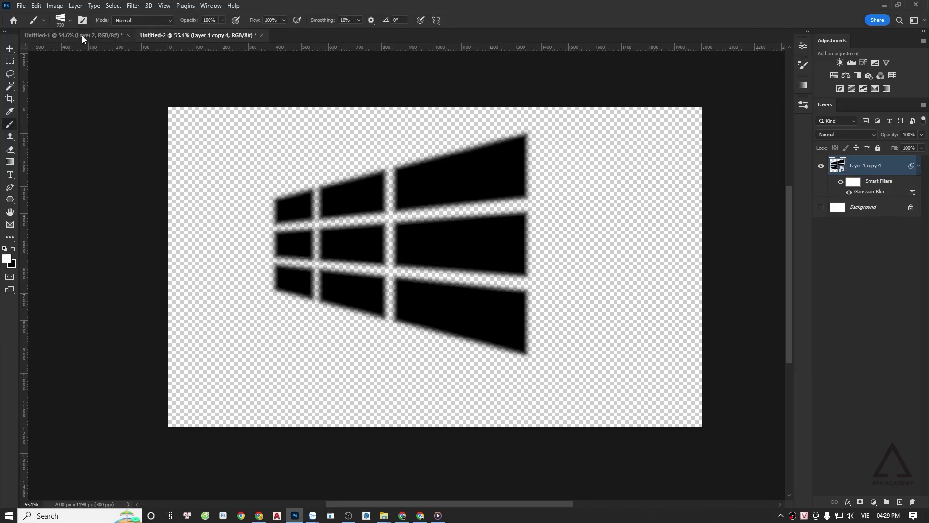
# Step: In the room render, replace the old Layer 2 with a new Overlay-blend layer
pyautogui.click(82, 36)
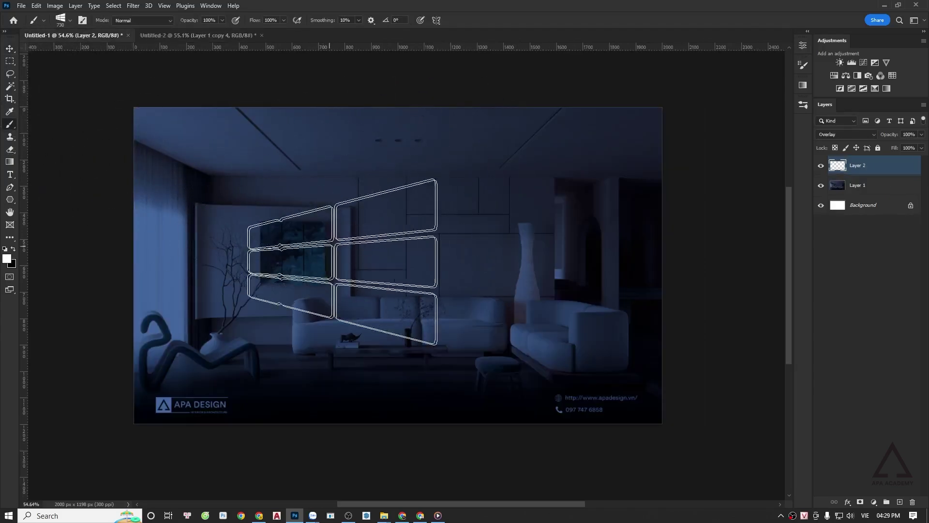
pyautogui.press('Delete')
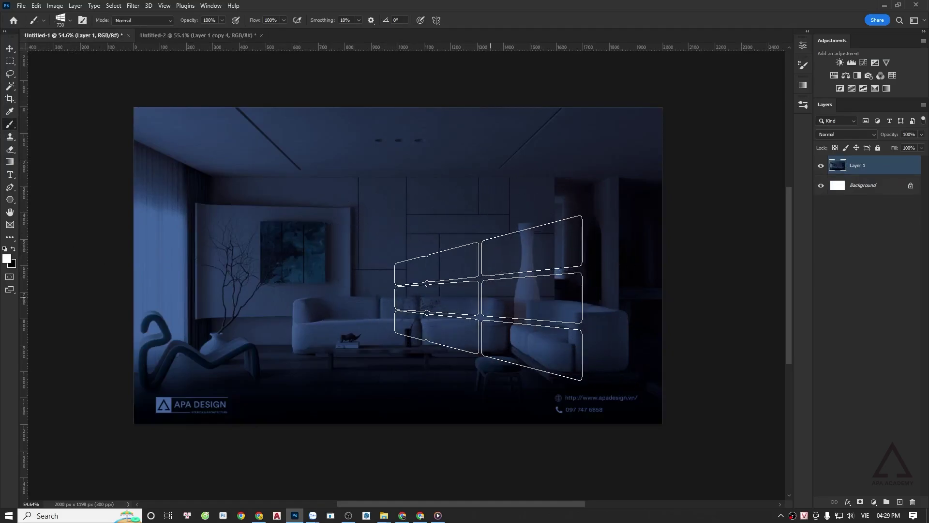
pyautogui.hotkey('ctrl', 'shift', 'n')
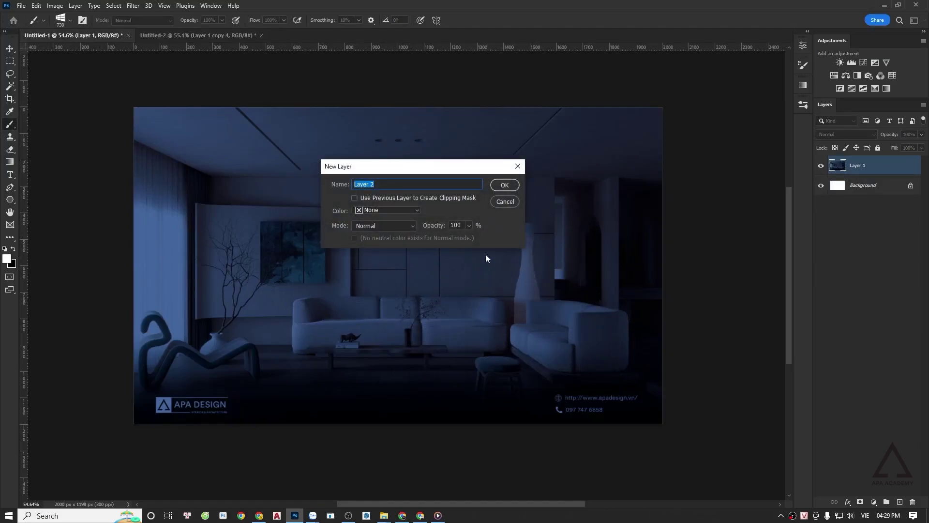
pyautogui.click(505, 184)
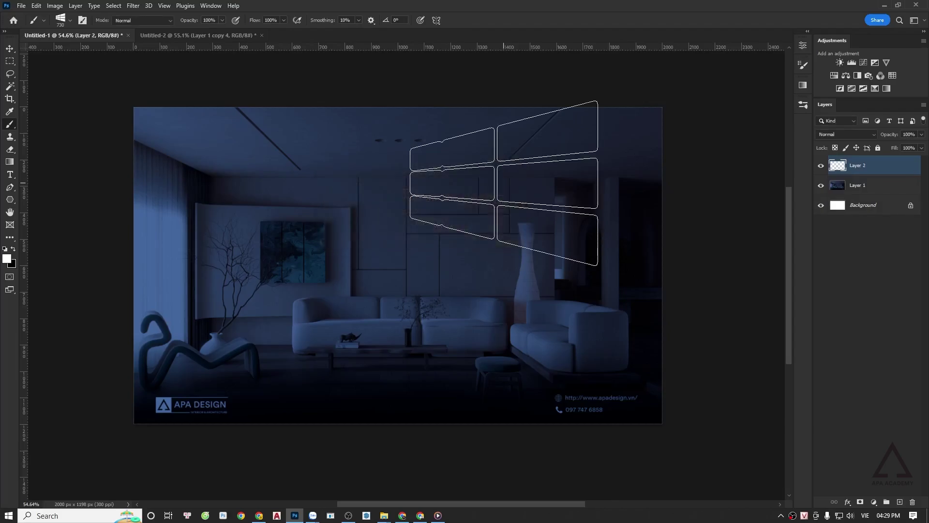
pyautogui.click(850, 134)
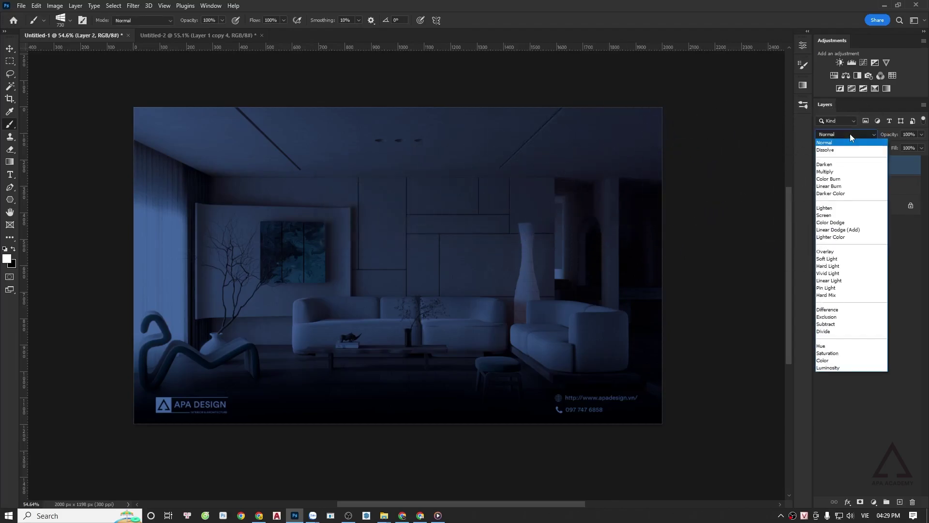
pyautogui.click(843, 252)
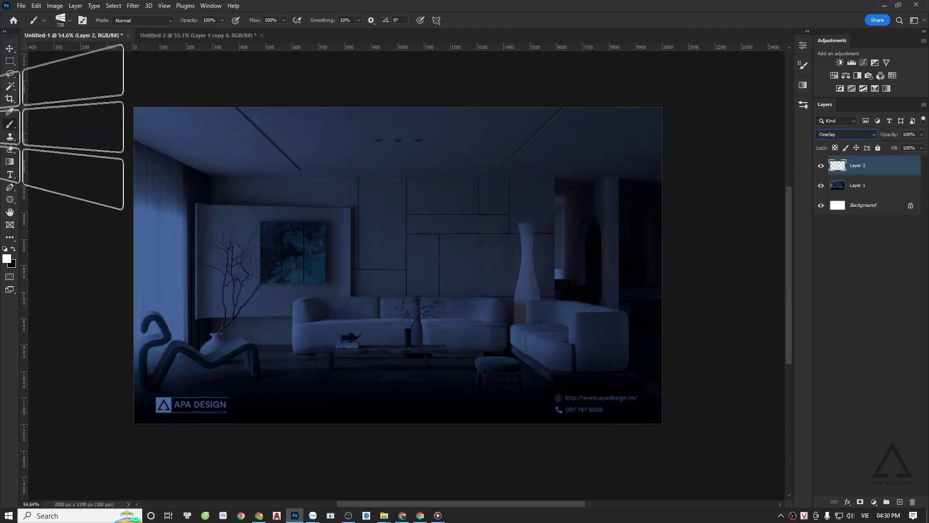
# Step: Stamp the custom window-light brush, enlarged to about 818 px, once onto the wall
pyautogui.rightClick(10, 124)
pyautogui.click(42, 124)
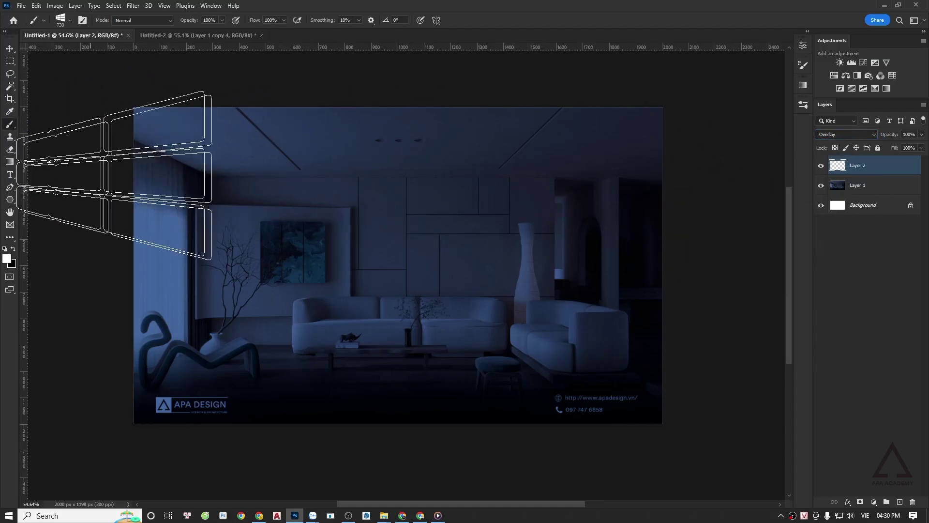
pyautogui.moveTo(277, 264); pyautogui.dragTo(288, 266)
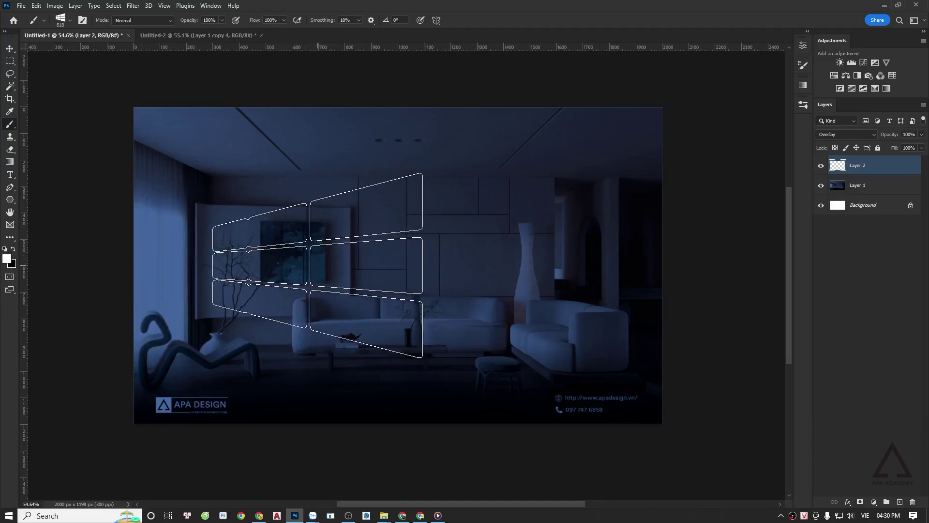
pyautogui.click(317, 265)
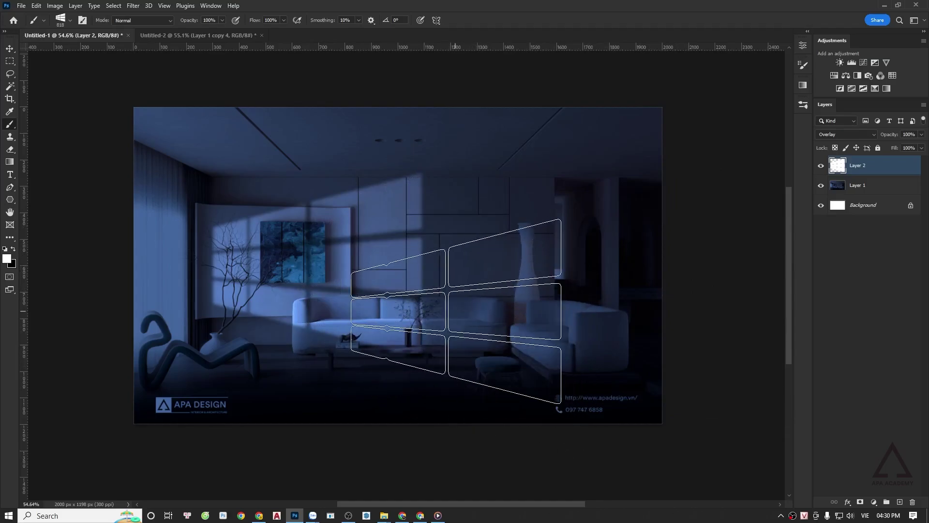
pyautogui.press('v')
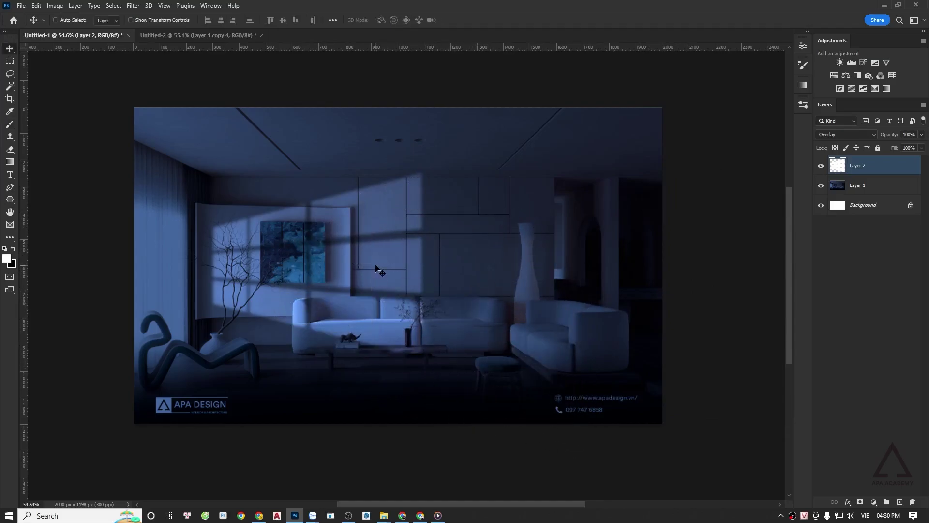
# Step: Widen the light pattern with Free Transform, apply it, and nudge it across the wall and sofa
pyautogui.hotkey('ctrl', 't')
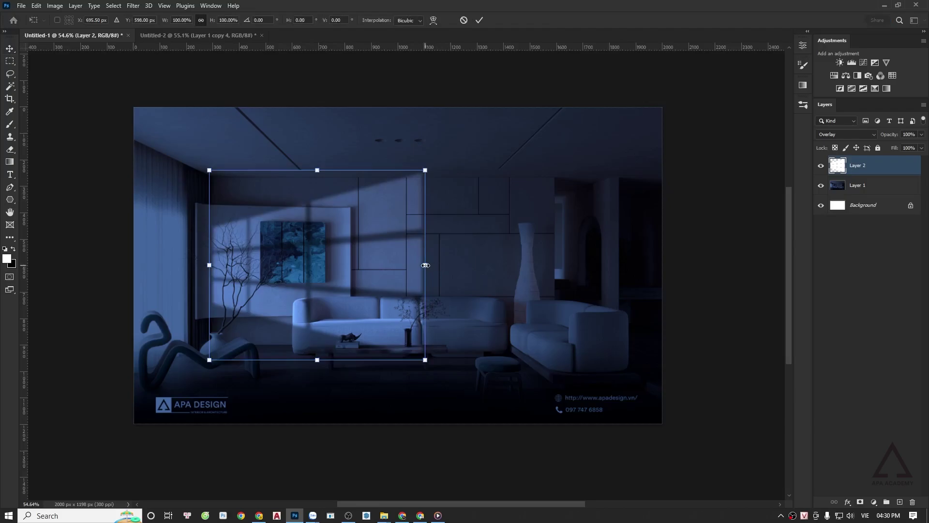
pyautogui.moveTo(425, 265); pyautogui.dragTo(456, 266)
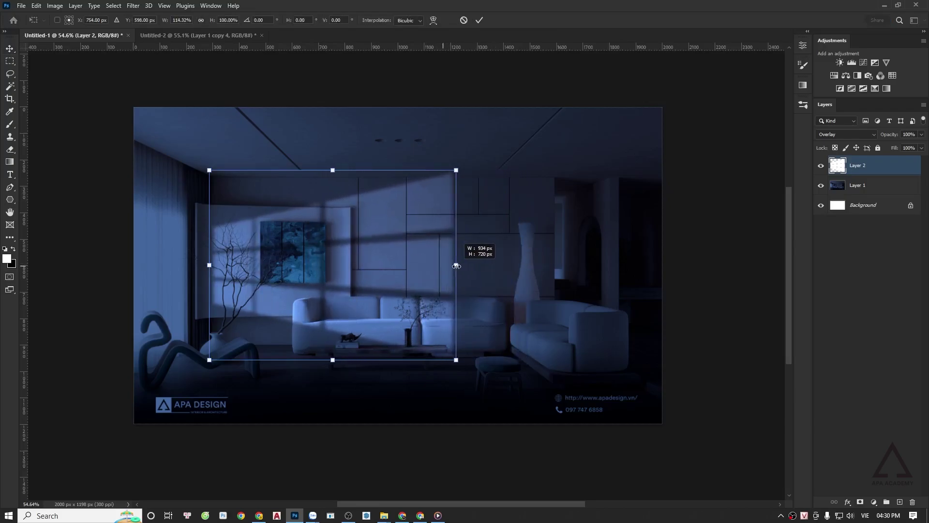
pyautogui.moveTo(457, 170)
pyautogui.mouseDown()
pyautogui.moveTo(496, 168)
pyautogui.moveTo(465, 185)
pyautogui.mouseUp()
pyautogui.moveTo(418, 252); pyautogui.dragTo(419, 254)
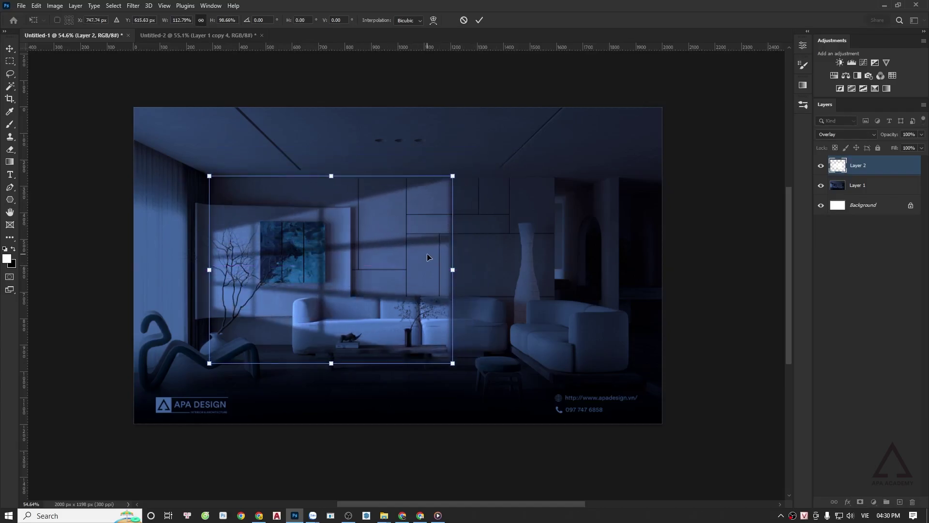
pyautogui.press('Return')
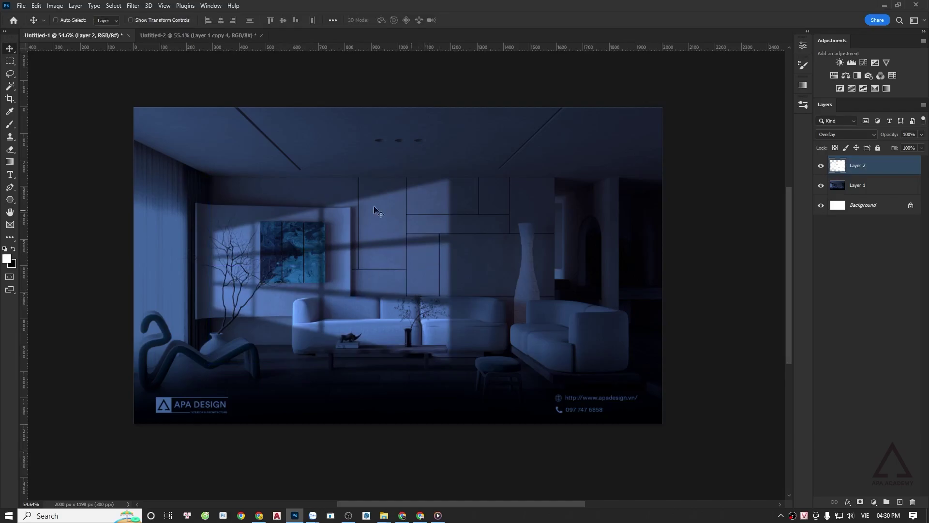
pyautogui.moveTo(365, 258); pyautogui.dragTo(373, 259)
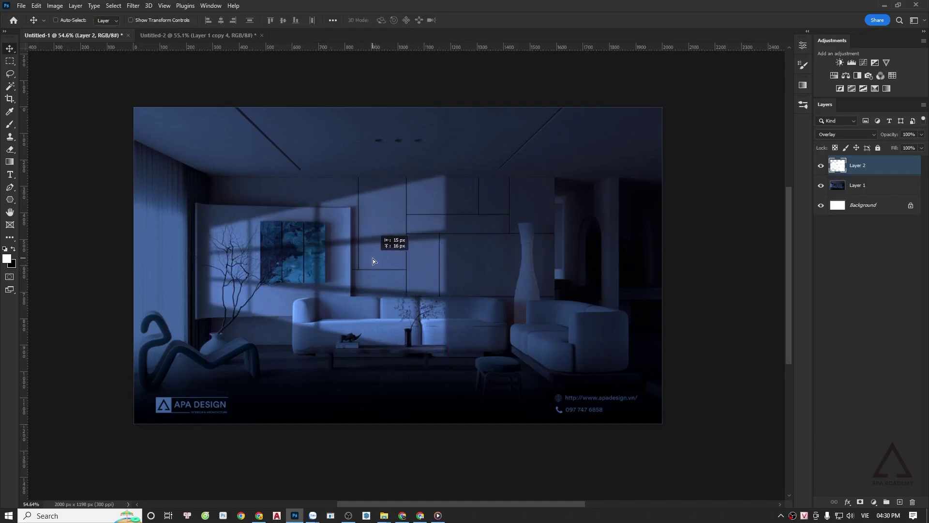